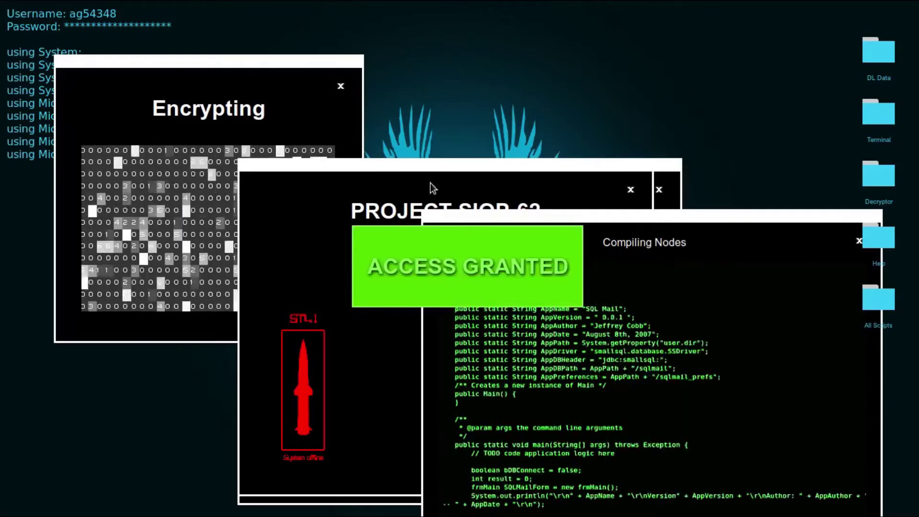
- Move the PROJECT SIOP-62 window to the upper right and load geektyper.com
{"action": "left_click", "coordinate": [431, 183]}
{"action": "left_click_drag", "start_coordinate": [430, 183], "coordinate": [600, 25]}
{"action": "type", "text": "geek"}
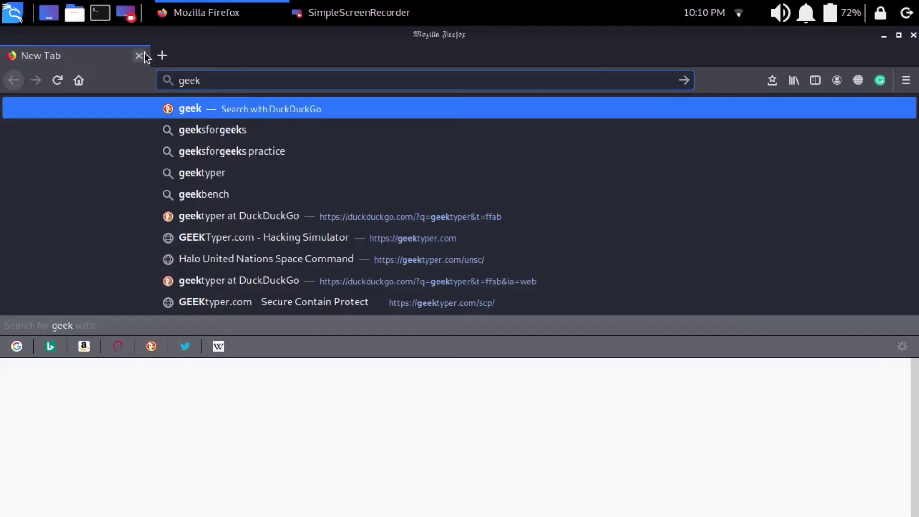
{"action": "type", "text": "typer"}
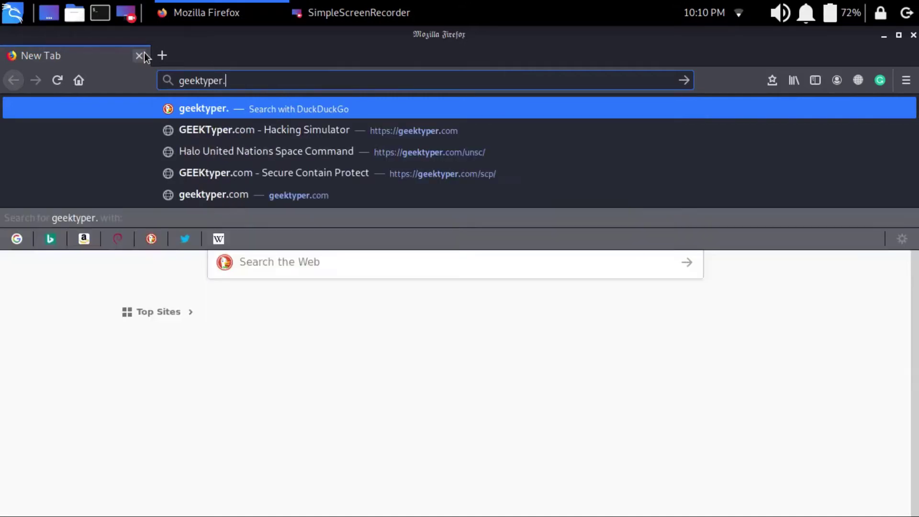
{"action": "type", "text": ".com"}
{"action": "key", "text": "Return"}
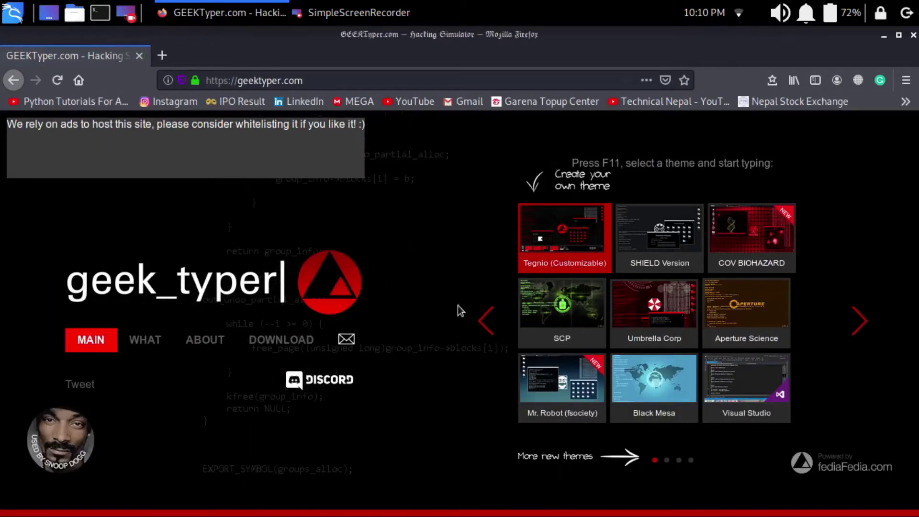
{"action": "left_click", "coordinate": [494, 317]}
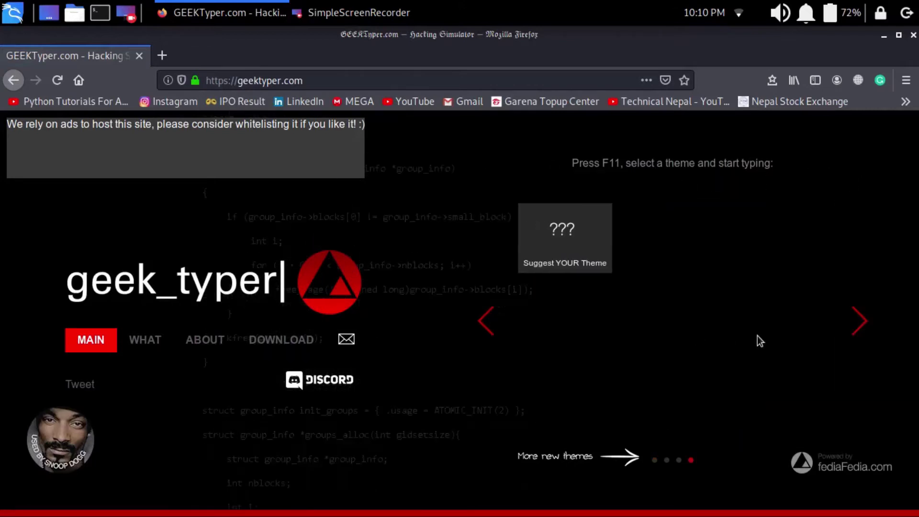
{"action": "left_click", "coordinate": [853, 317]}
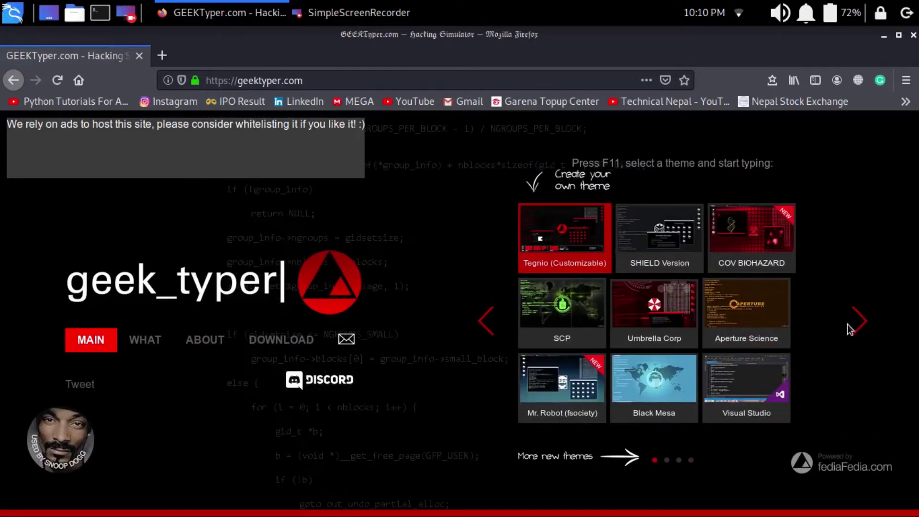
{"action": "left_click", "coordinate": [852, 323]}
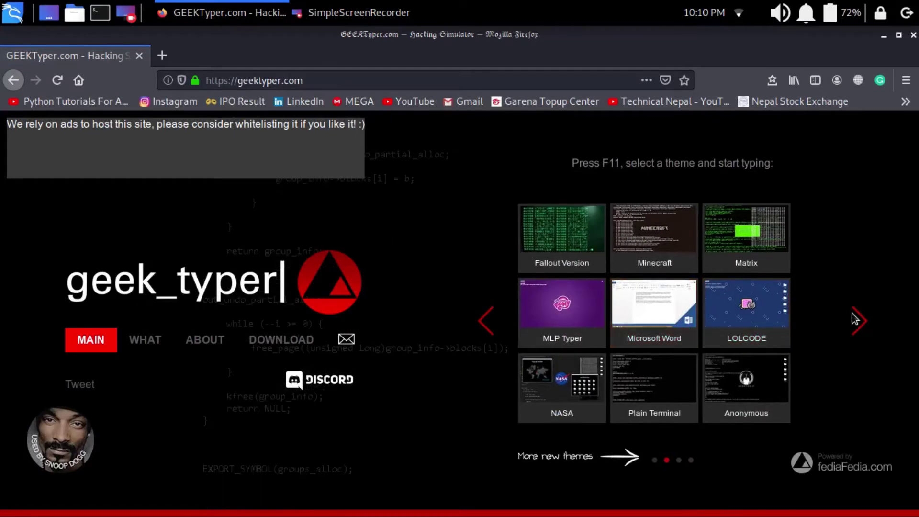
{"action": "left_click", "coordinate": [863, 318]}
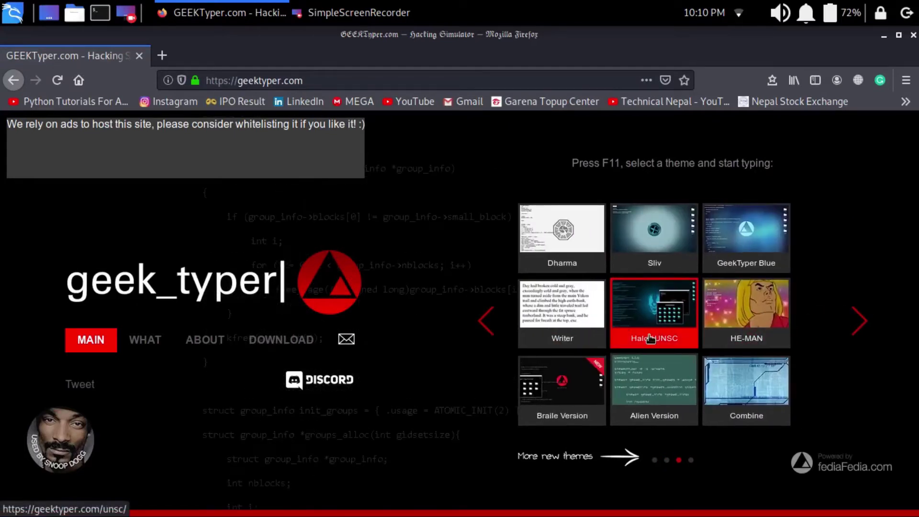
{"action": "left_click", "coordinate": [487, 321]}
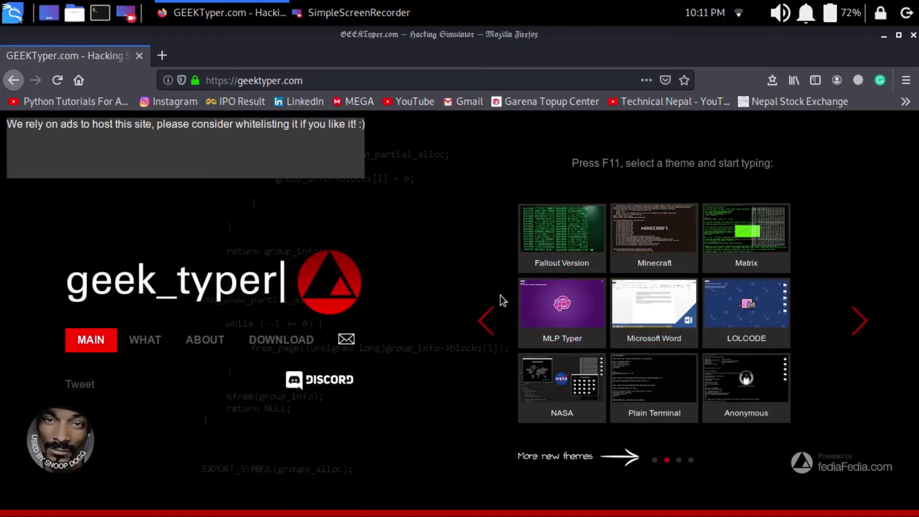
{"action": "left_click", "coordinate": [486, 323]}
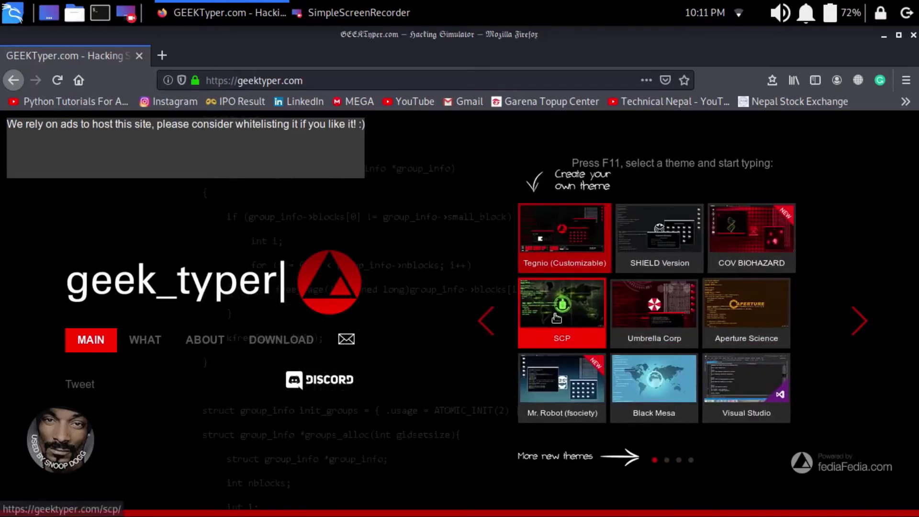
- Launch the SCP Secure Contain Protect theme and show it full screen
{"action": "left_click", "coordinate": [556, 317]}
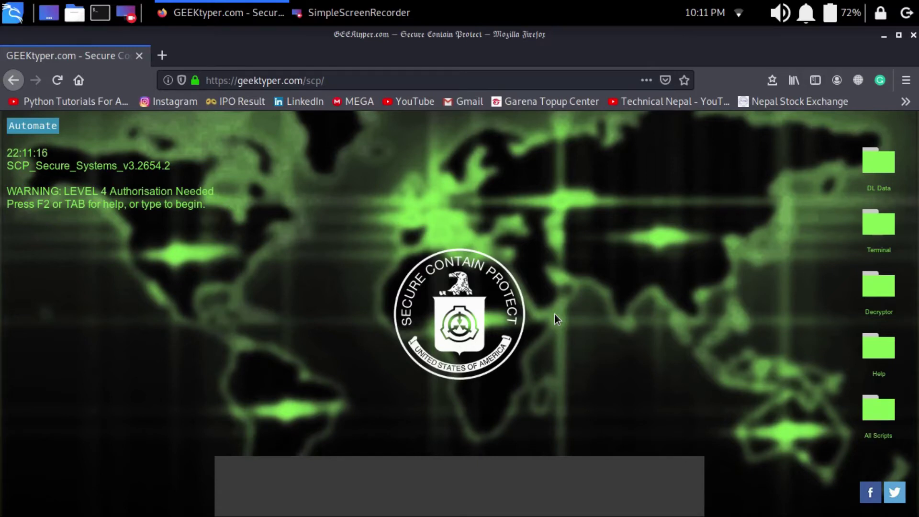
{"action": "key", "text": "F11"}
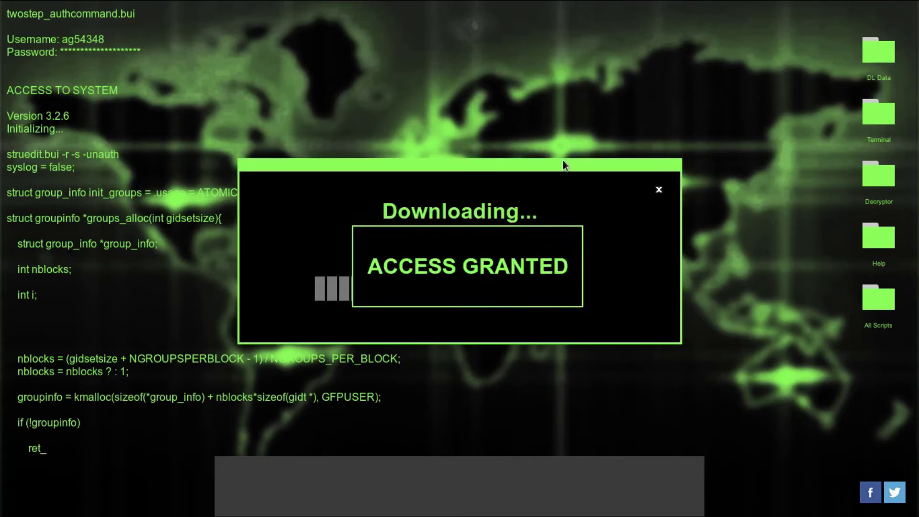
- Close the Downloading window and reposition the Satellite Uplink and Compiling Nodes windows
{"action": "left_click_drag", "start_coordinate": [562, 160], "coordinate": [585, 68]}
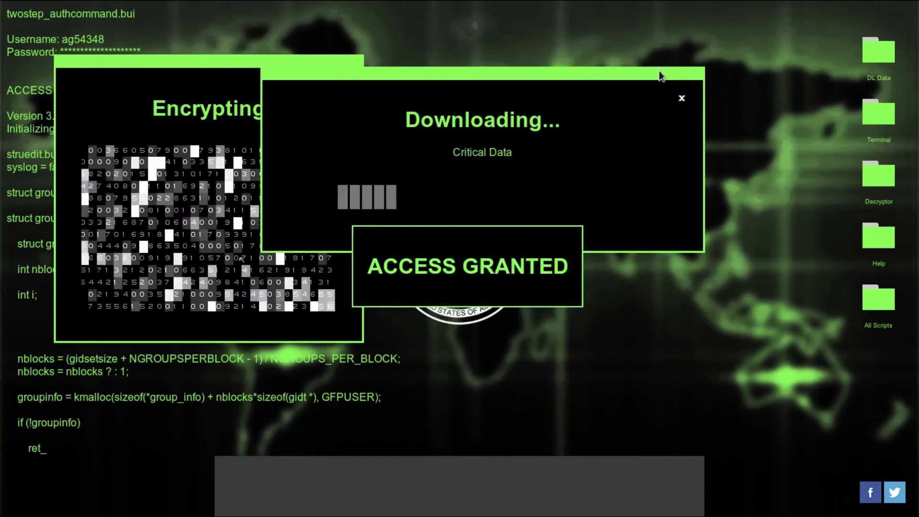
{"action": "left_click", "coordinate": [682, 97]}
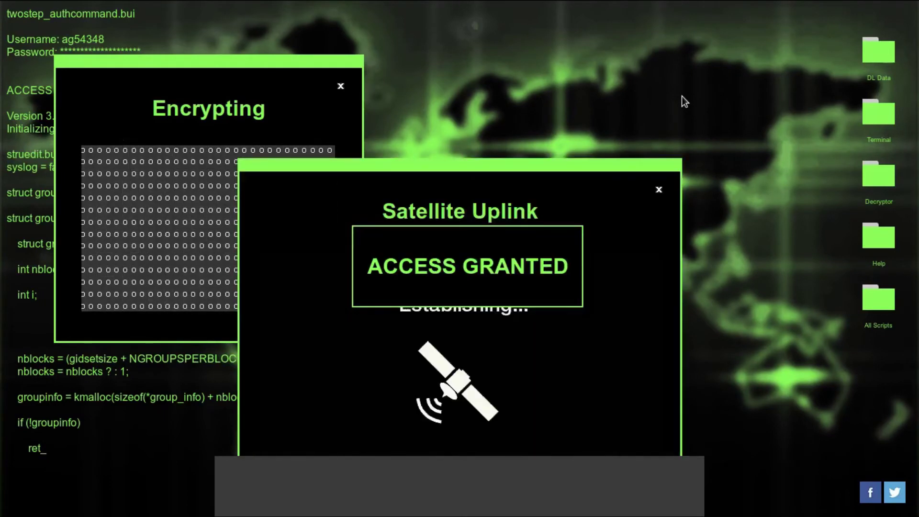
{"action": "left_click_drag", "start_coordinate": [582, 167], "coordinate": [751, 42]}
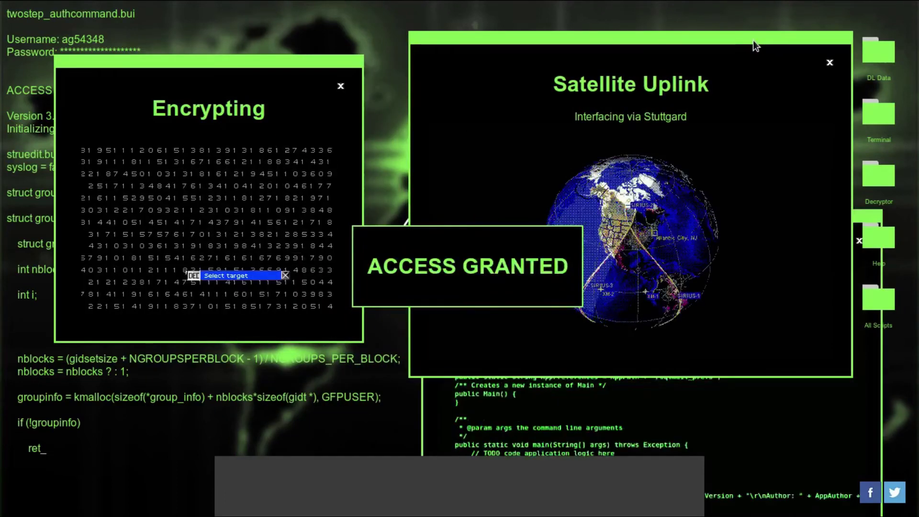
{"action": "left_click_drag", "start_coordinate": [753, 40], "coordinate": [564, 56]}
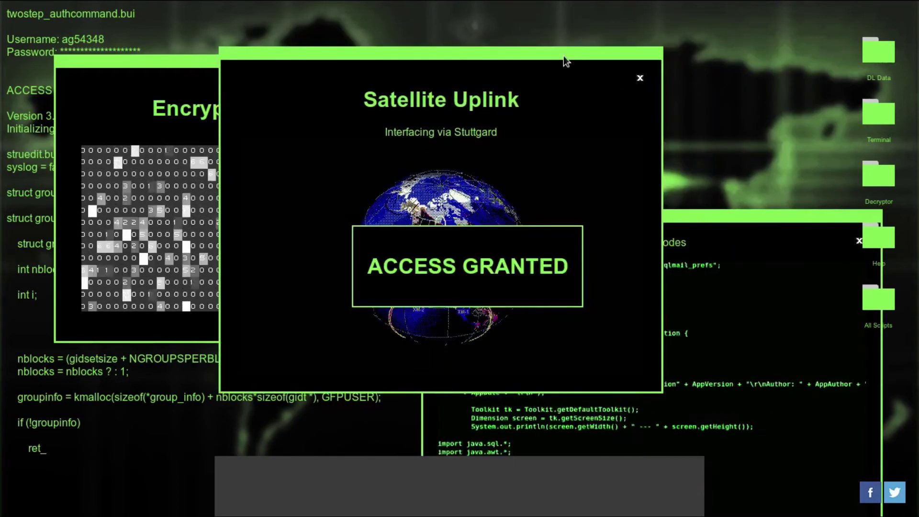
{"action": "left_click_drag", "start_coordinate": [491, 63], "coordinate": [403, 79]}
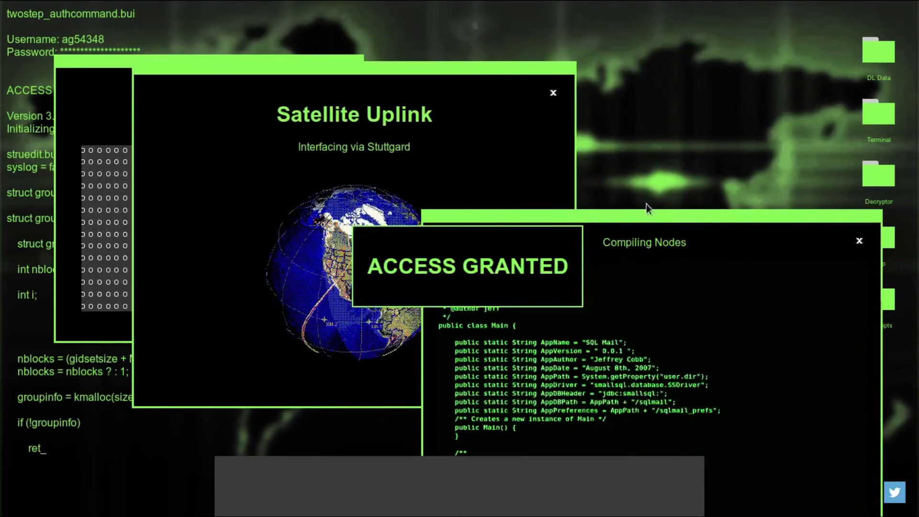
{"action": "left_click_drag", "start_coordinate": [646, 208], "coordinate": [675, 67]}
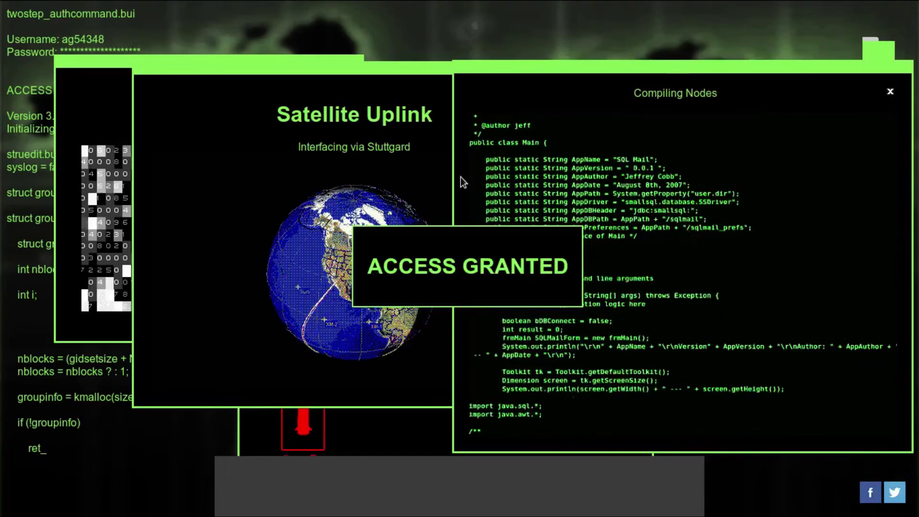
- Close SIOP-62, Compiling Nodes and Satellite Uplink, and move Password Decryptor to the upper right
{"action": "left_click", "coordinate": [334, 431]}
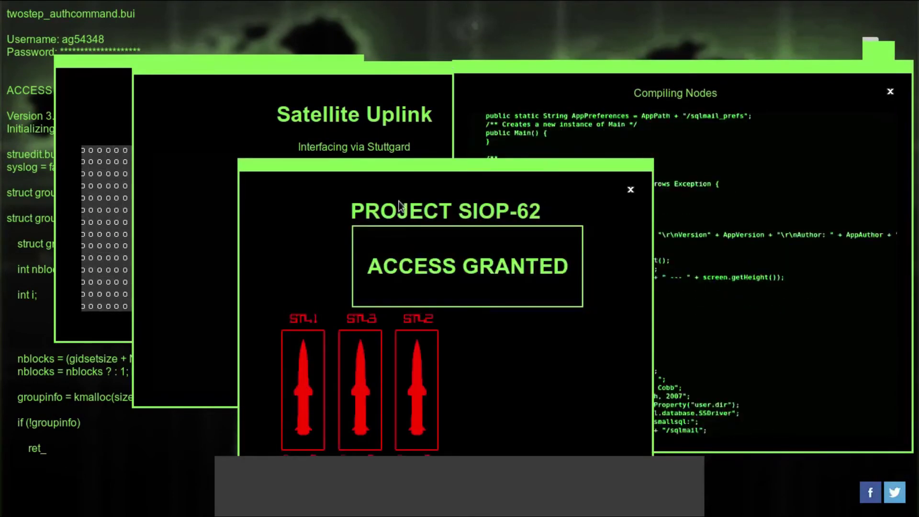
{"action": "mouse_move", "coordinate": [390, 164]}
{"action": "left_mouse_down"}
{"action": "mouse_move", "coordinate": [293, 124]}
{"action": "mouse_move", "coordinate": [221, 59]}
{"action": "left_mouse_up"}
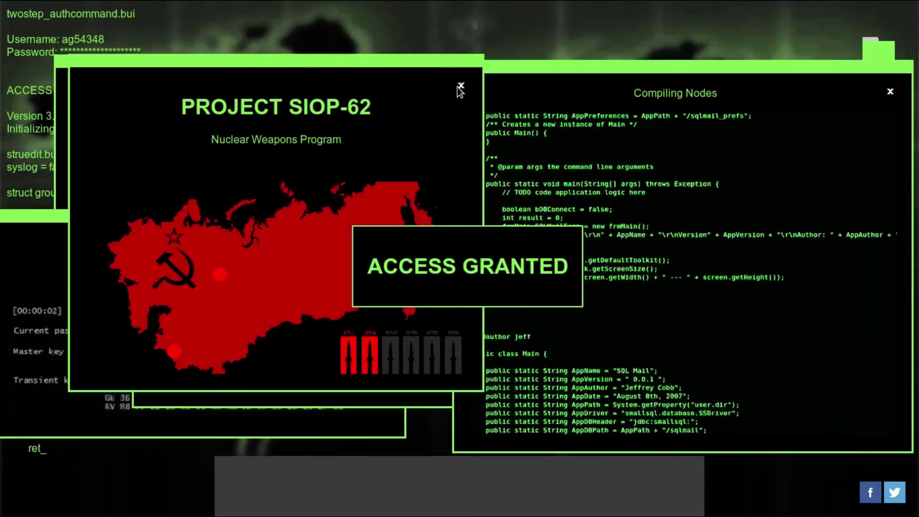
{"action": "left_click", "coordinate": [460, 87]}
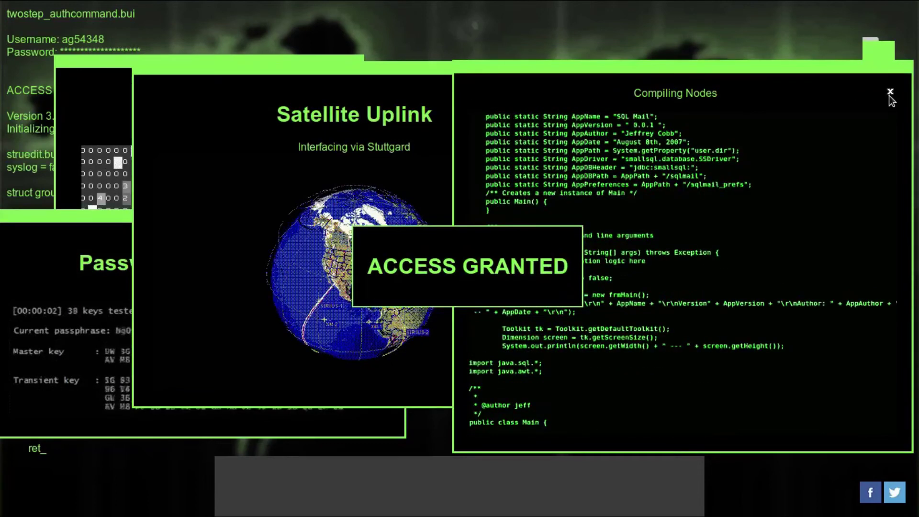
{"action": "left_click", "coordinate": [891, 93]}
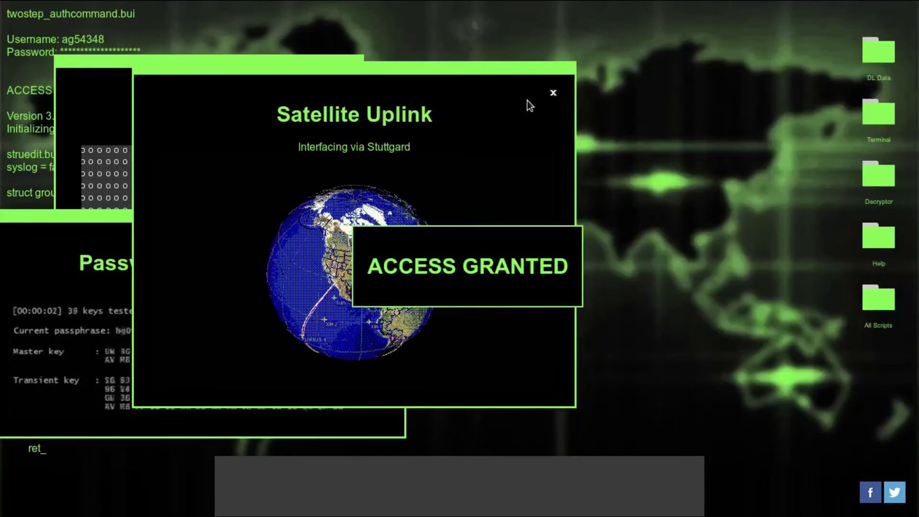
{"action": "left_click", "coordinate": [554, 92]}
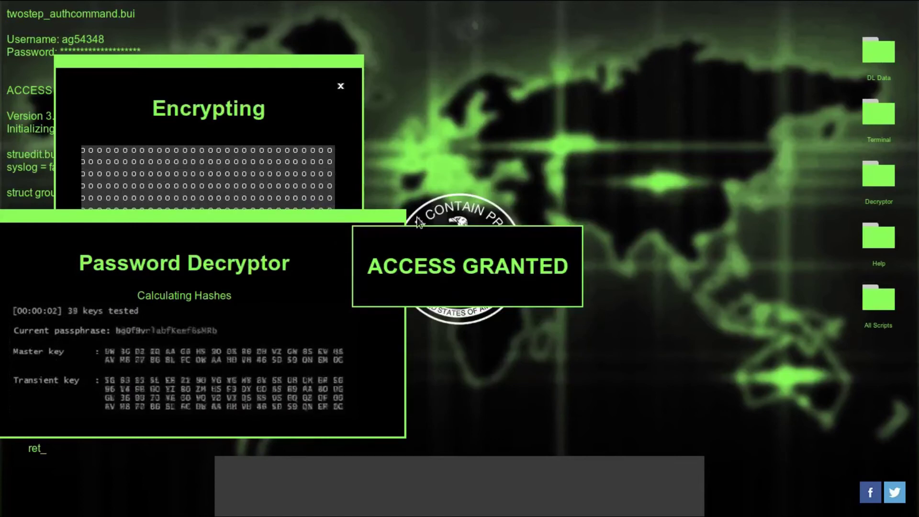
{"action": "left_click_drag", "start_coordinate": [329, 215], "coordinate": [486, 110]}
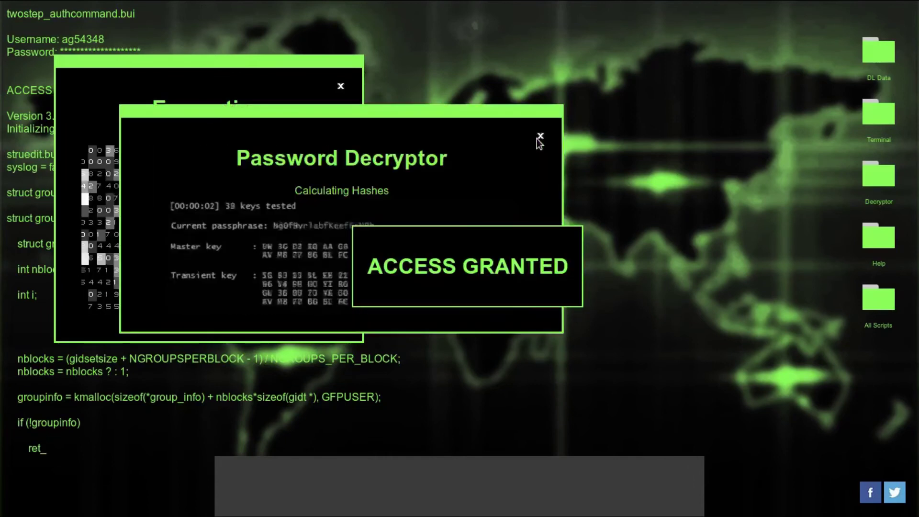
{"action": "mouse_move", "coordinate": [409, 120]}
{"action": "left_mouse_down"}
{"action": "mouse_move", "coordinate": [499, 57]}
{"action": "mouse_move", "coordinate": [552, 35]}
{"action": "left_mouse_up"}
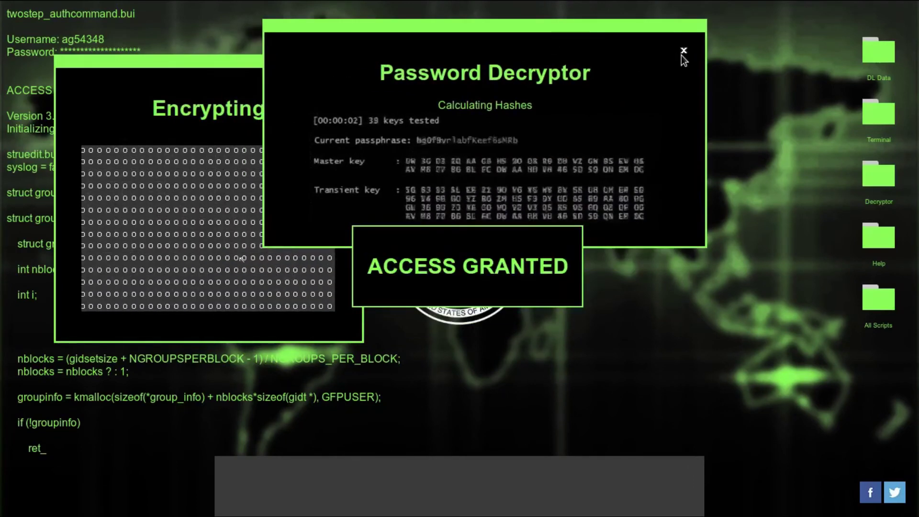
- Close the Password Decryptor window and reposition the Interpol database window
{"action": "left_click", "coordinate": [682, 50]}
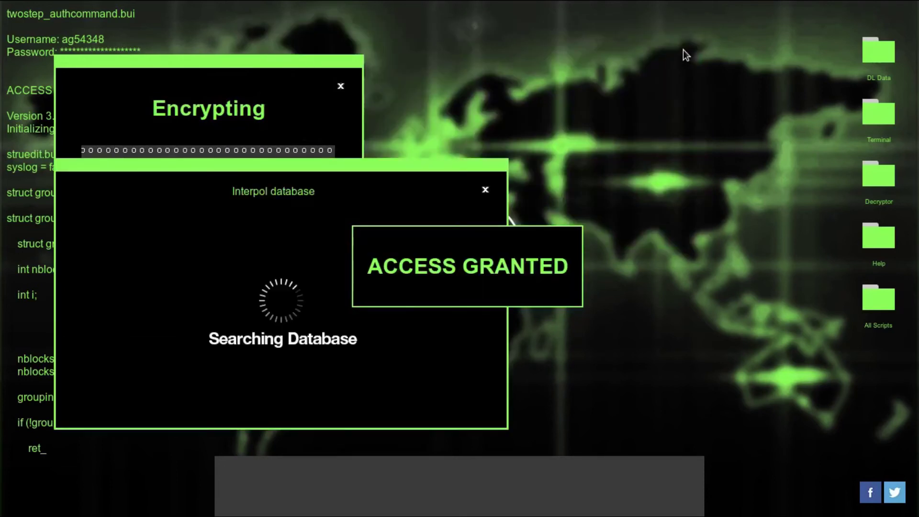
{"action": "mouse_move", "coordinate": [409, 170]}
{"action": "left_mouse_down"}
{"action": "mouse_move", "coordinate": [471, 128]}
{"action": "mouse_move", "coordinate": [708, 14]}
{"action": "left_mouse_up"}
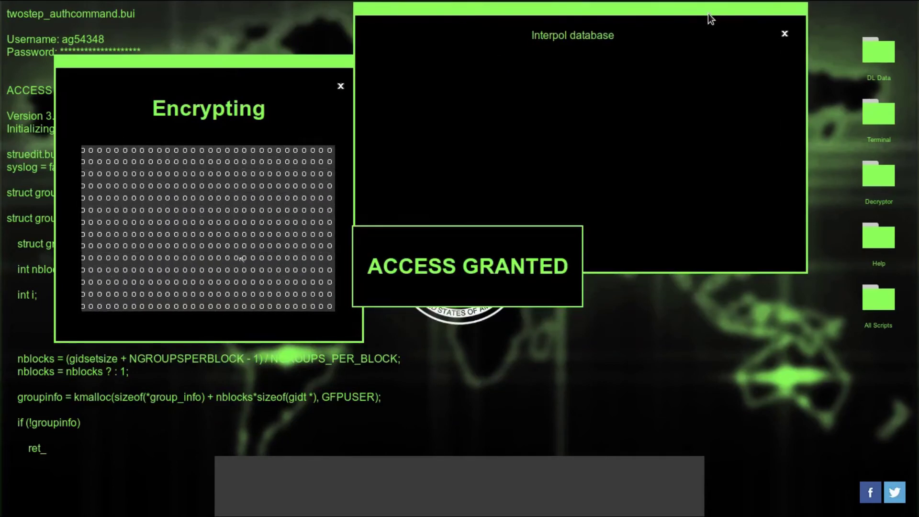
{"action": "left_click_drag", "start_coordinate": [639, 69], "coordinate": [620, 102]}
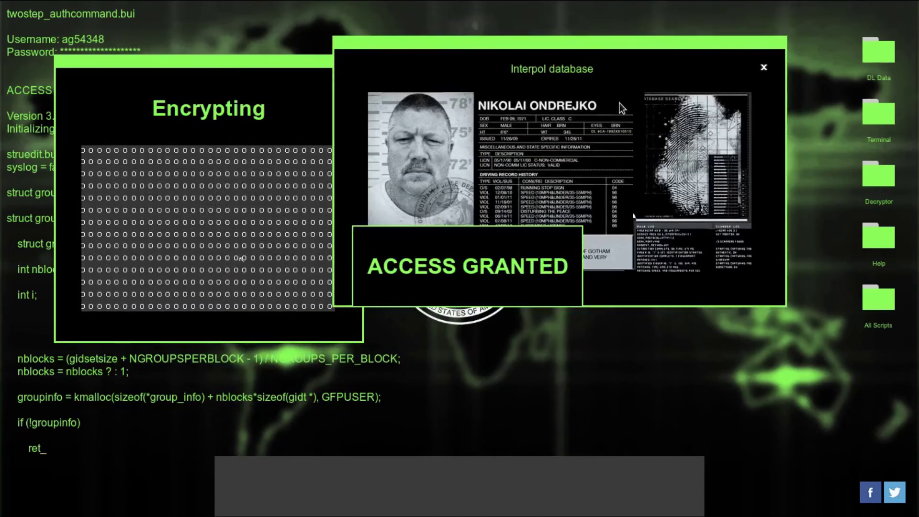
- Close the Encrypting window and move the building map window to the upper left
{"action": "left_click", "coordinate": [290, 71]}
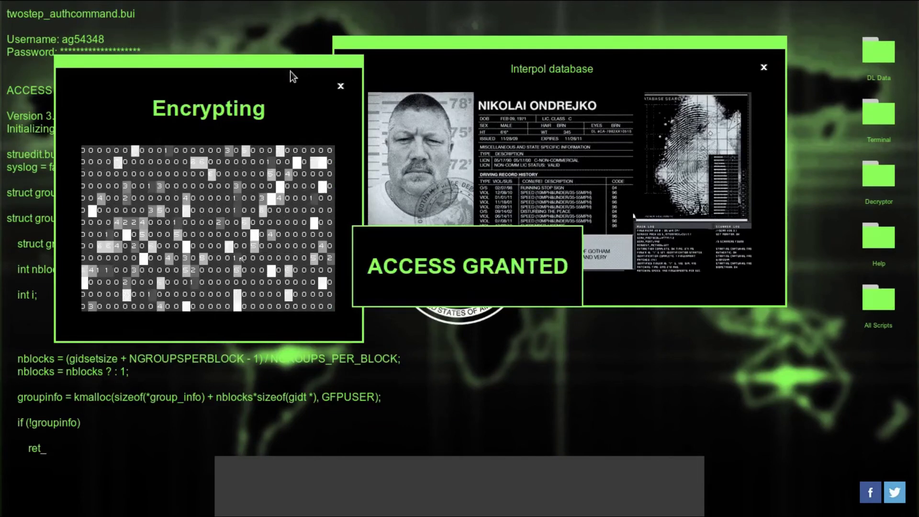
{"action": "left_click_drag", "start_coordinate": [291, 71], "coordinate": [281, 87]}
{"action": "left_click", "coordinate": [328, 100]}
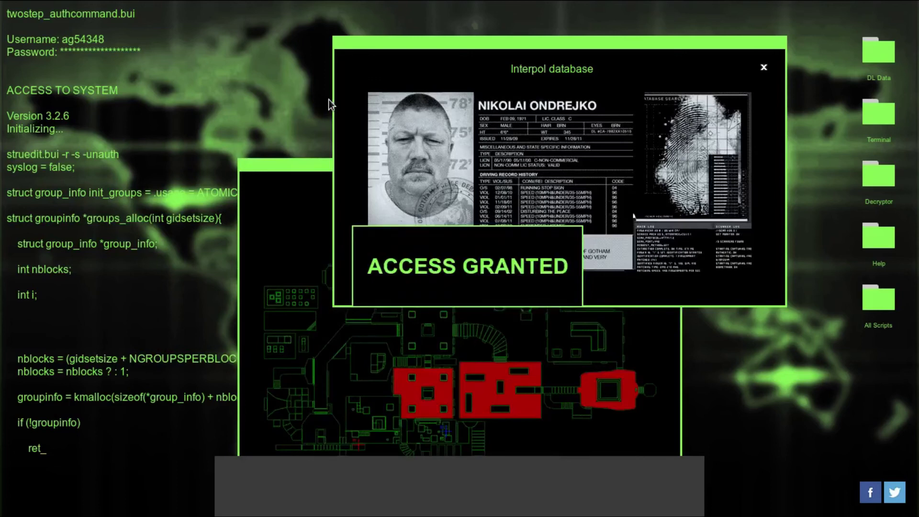
{"action": "mouse_move", "coordinate": [297, 164]}
{"action": "left_mouse_down"}
{"action": "mouse_move", "coordinate": [211, 88]}
{"action": "mouse_move", "coordinate": [48, 56]}
{"action": "left_mouse_up"}
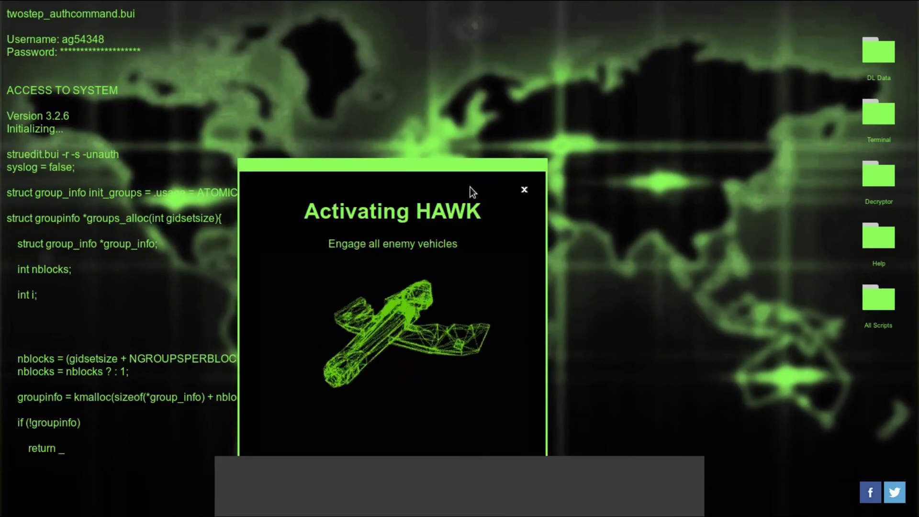
- Dismiss the Activating HAWK pop-up with Escape and open the Kali applications menu
{"action": "key", "text": "Escape"}
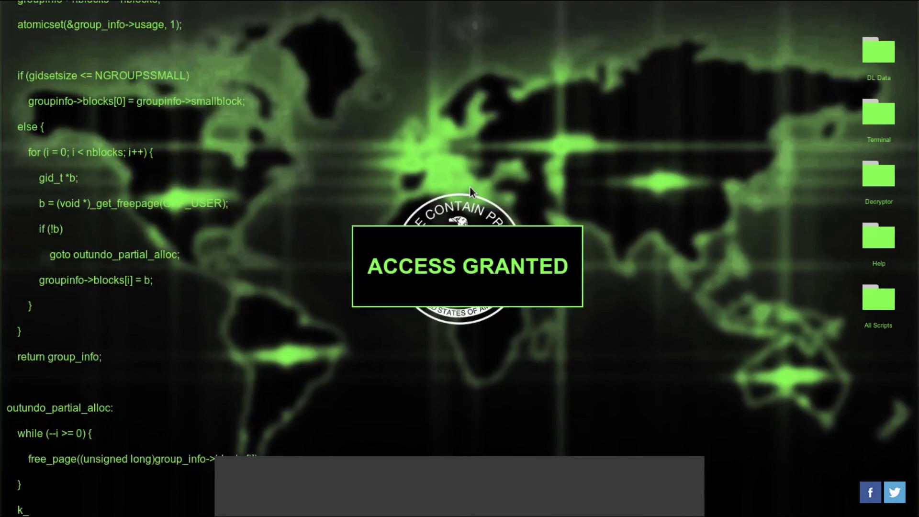
{"action": "key", "text": "super"}
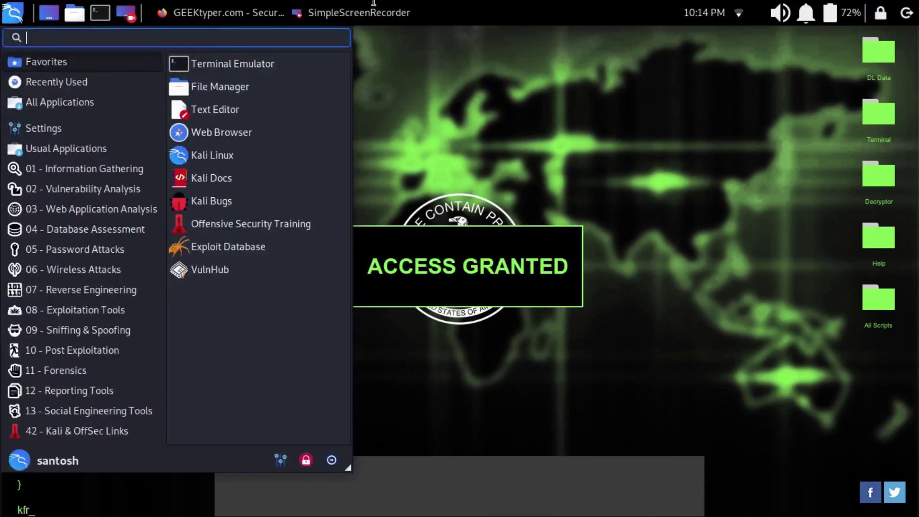